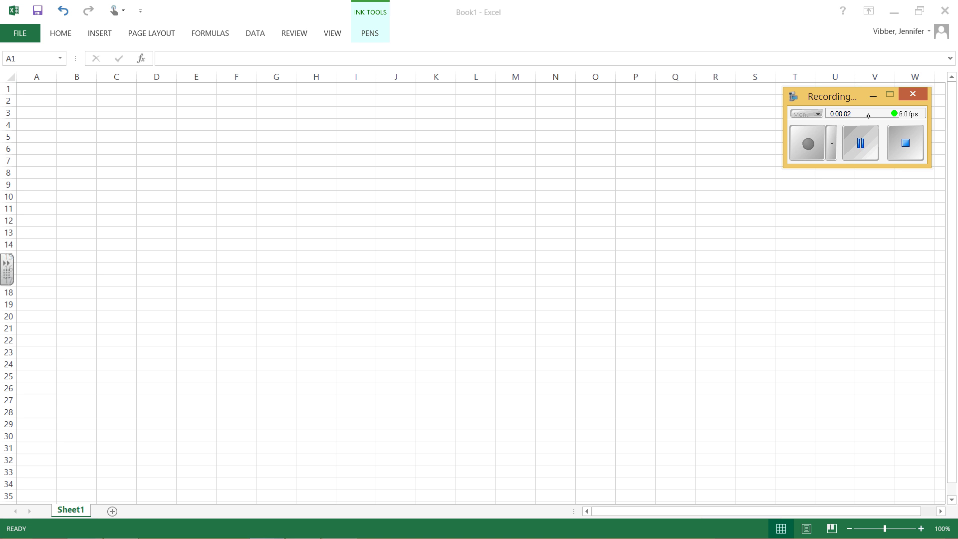
Enter the header Answers in A1 and the answers SD, D and N below it.
{"action": "left_click_drag", "start_coordinate": [853, 97], "coordinate": [856, 439]}
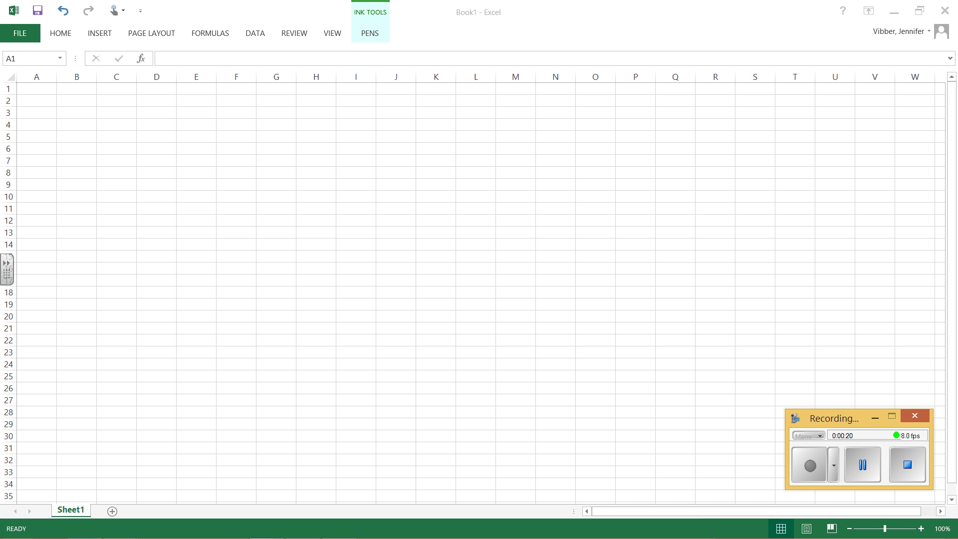
{"action": "left_click", "coordinate": [43, 90]}
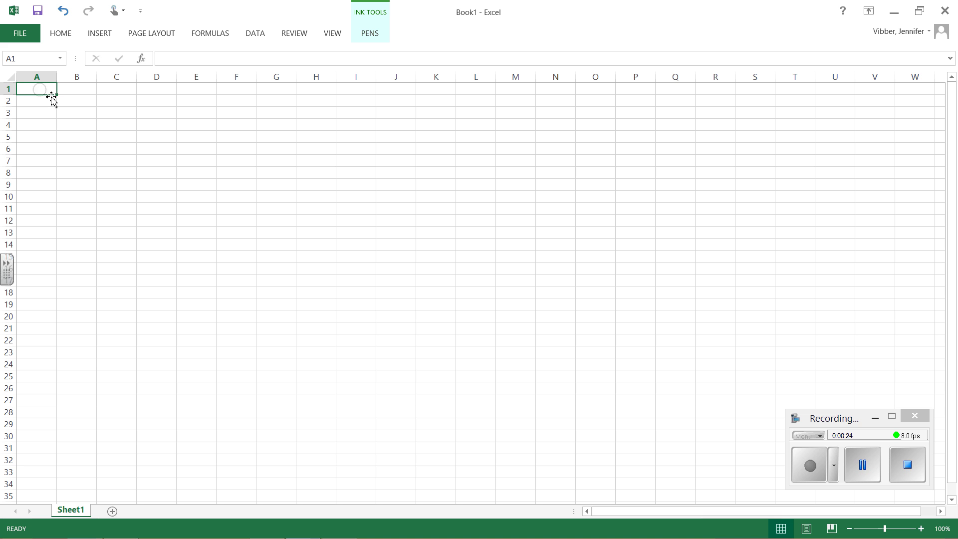
{"action": "type", "text": "Answers"}
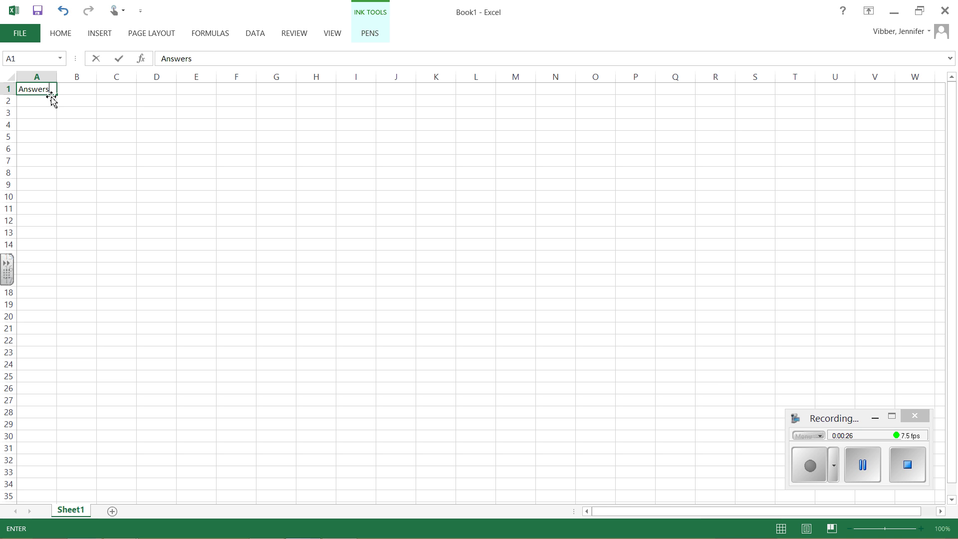
{"action": "key", "text": "Return"}
{"action": "type", "text": "SD"}
{"action": "key", "text": "Return"}
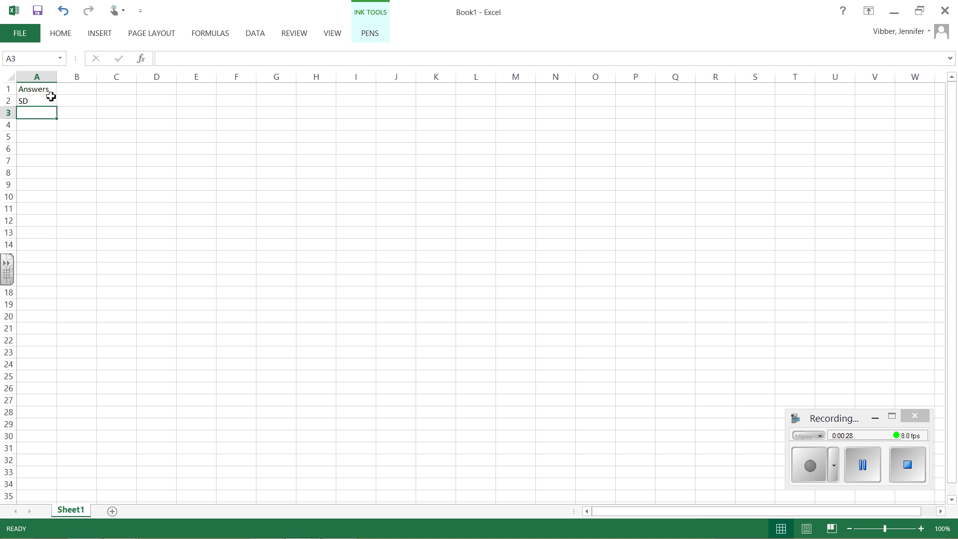
{"action": "type", "text": "D"}
{"action": "key", "text": "Return"}
{"action": "type", "text": "A"}
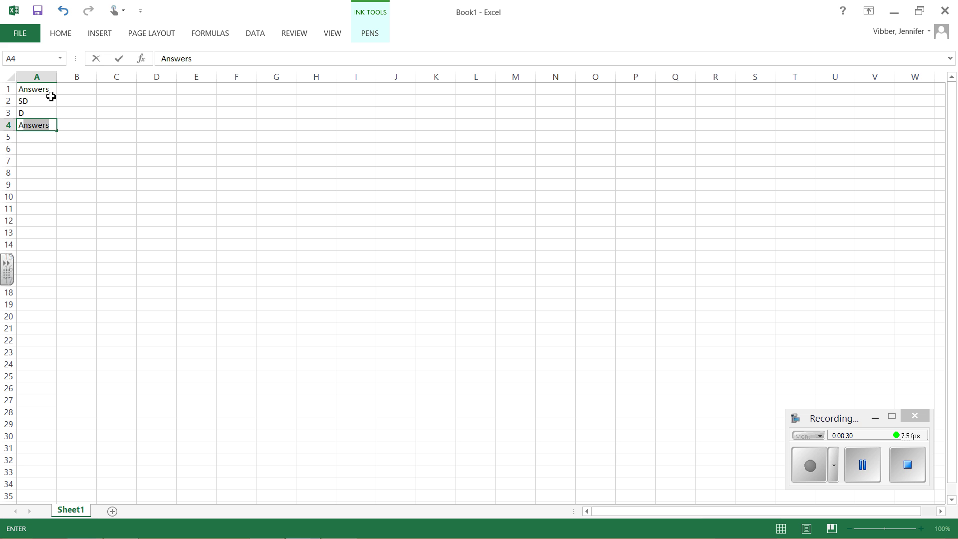
{"action": "key", "text": "BackSpace"}
{"action": "key", "text": "Return"}
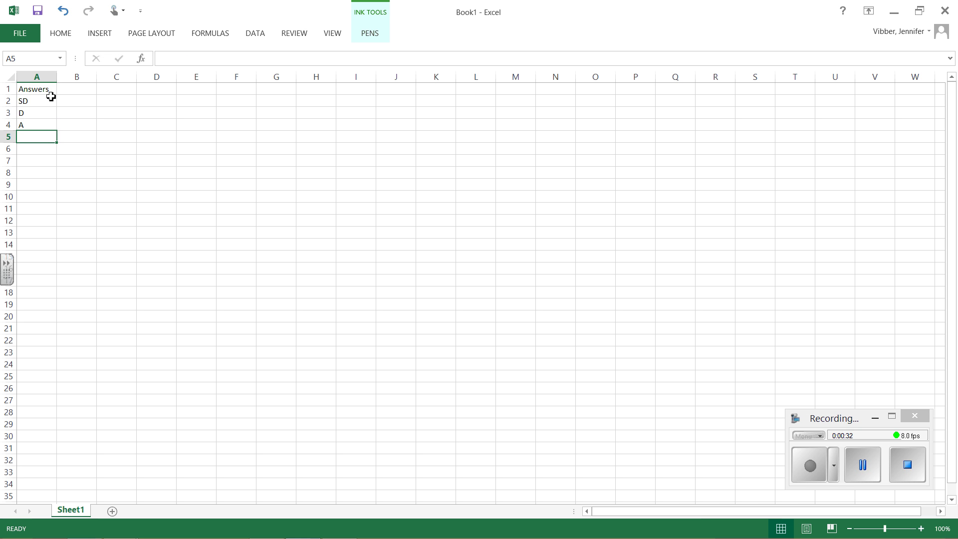
{"action": "key", "text": "Up"}
{"action": "type", "text": "N"}
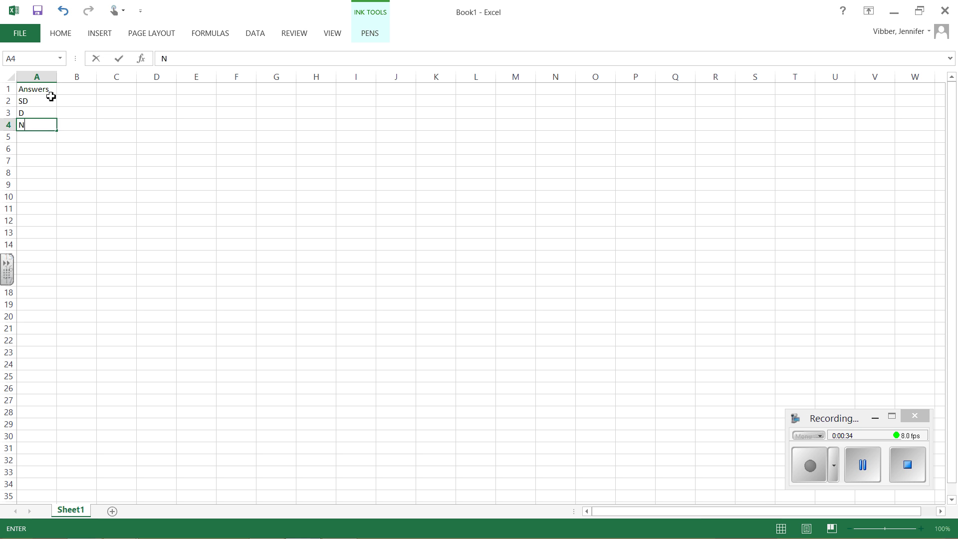
{"action": "key", "text": "Return"}
Enter A and SA in A5:A6, removing the AutoComplete suggestion from A.
{"action": "type", "text": "A"}
{"action": "key", "text": "Return"}
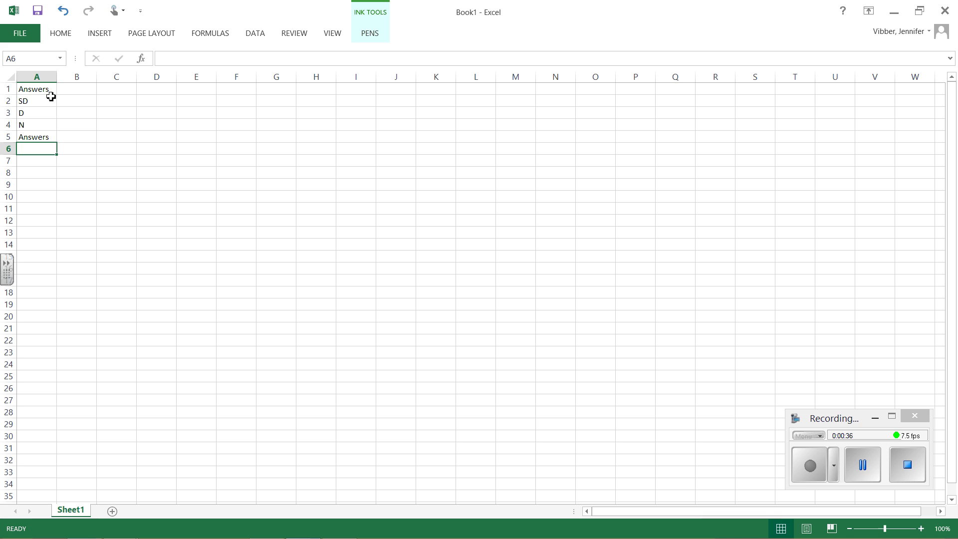
{"action": "key", "text": "Up"}
{"action": "type", "text": "A"}
{"action": "key", "text": "BackSpace"}
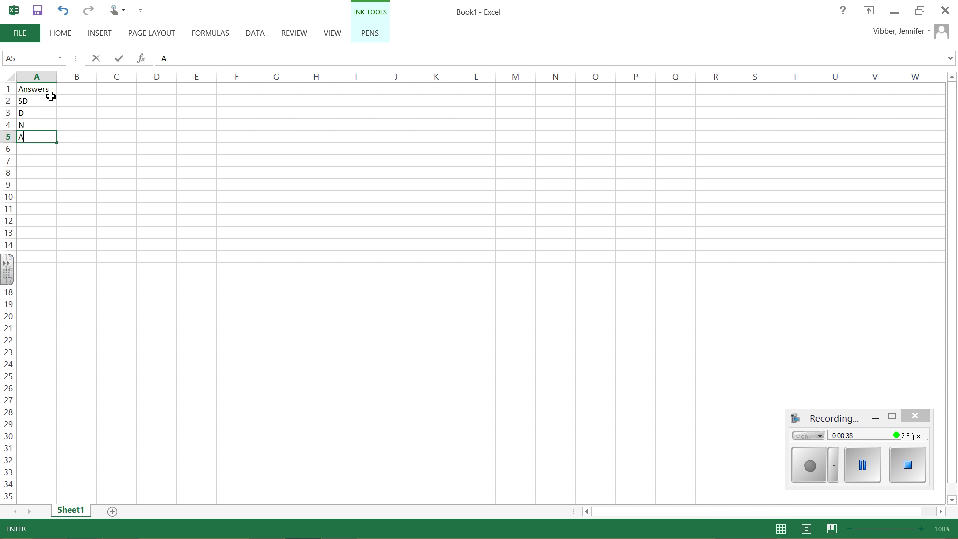
{"action": "key", "text": "Return"}
{"action": "type", "text": "SA"}
{"action": "key", "text": "Return"}
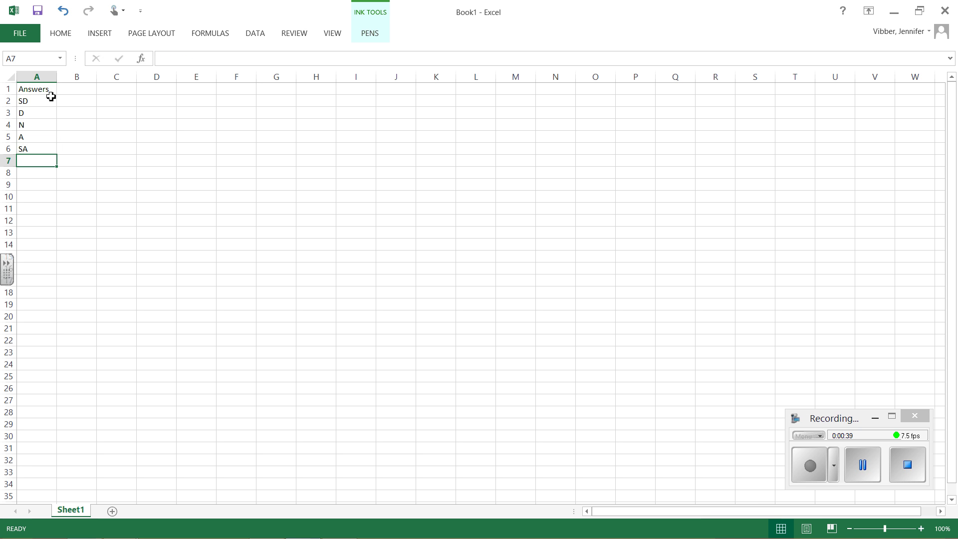
Type the header Freq. in cell B1.
{"action": "left_click", "coordinate": [82, 88]}
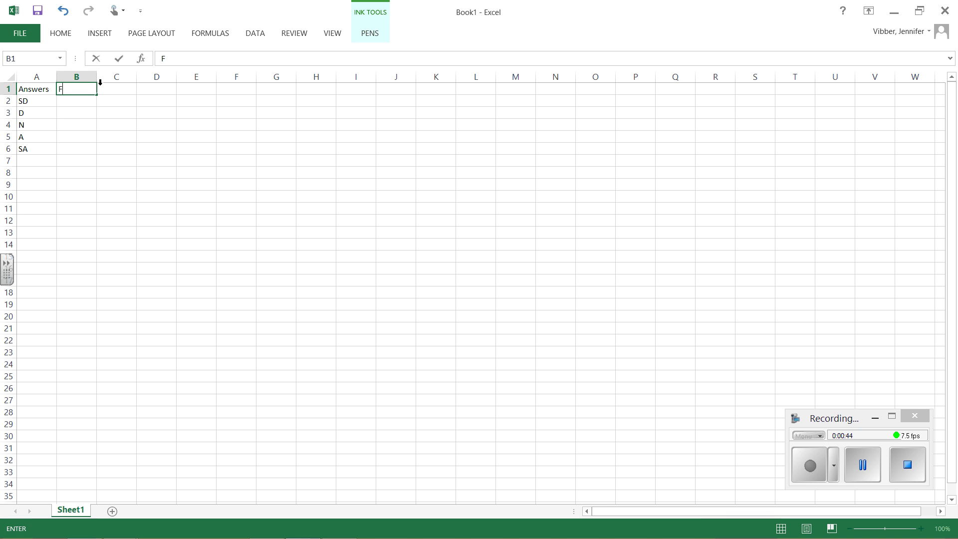
{"action": "type", "text": "Frequ"}
{"action": "key", "text": "BackSpace"}
{"action": "type", "text": "."}
{"action": "key", "text": "Return"}
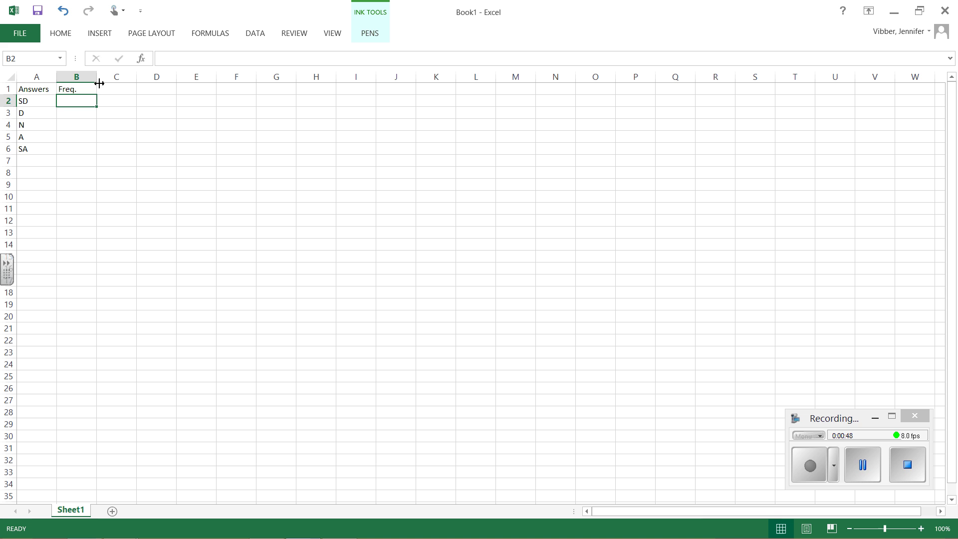
Enter the counts 18, 15, 4, 8 and 5 in B2:B6.
{"action": "type", "text": "18"}
{"action": "key", "text": "Return"}
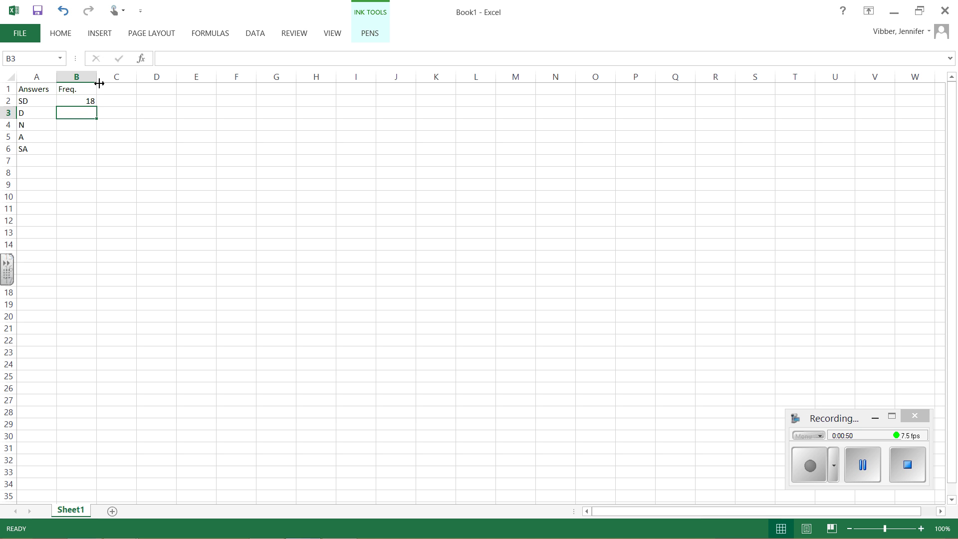
{"action": "type", "text": "15"}
{"action": "key", "text": "Return"}
{"action": "type", "text": "4"}
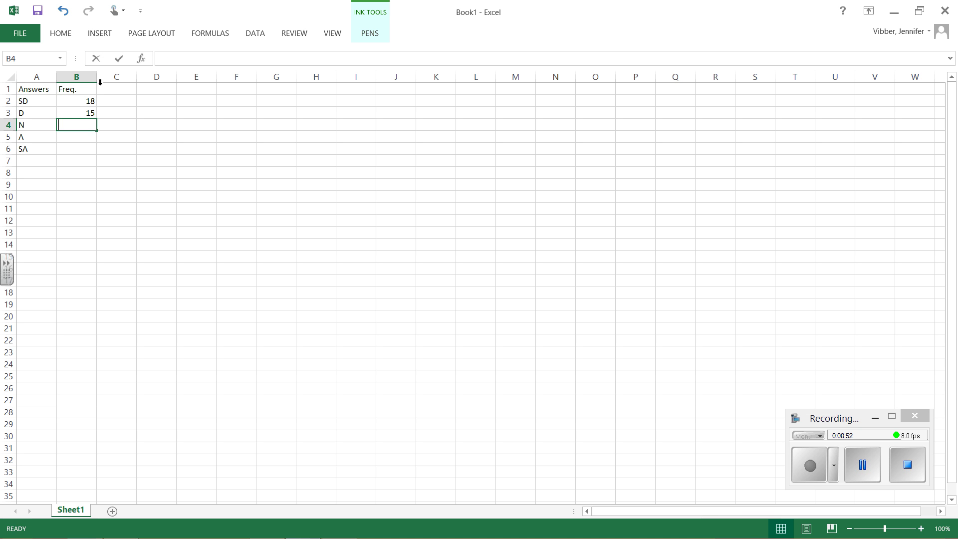
{"action": "key", "text": "Return"}
{"action": "type", "text": "8"}
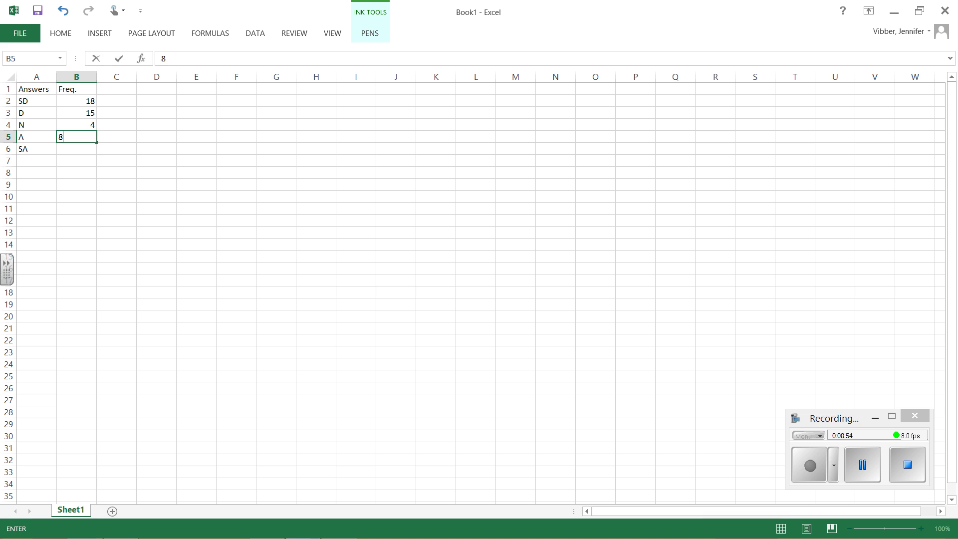
{"action": "key", "text": "Return"}
{"action": "type", "text": "5"}
{"action": "key", "text": "Return"}
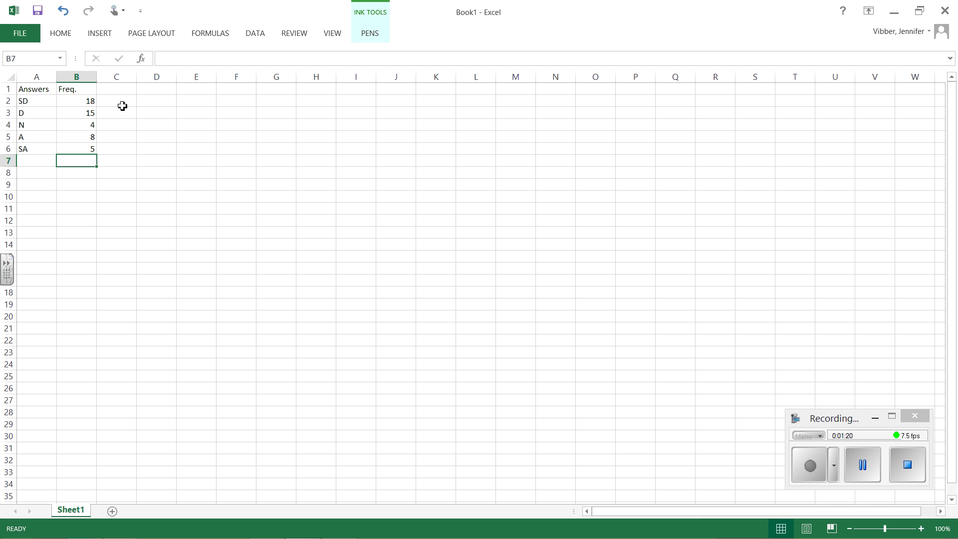
Type the header Exp Freq in C1 and check the frequencies' sum in B2:B6.
{"action": "left_click", "coordinate": [125, 89]}
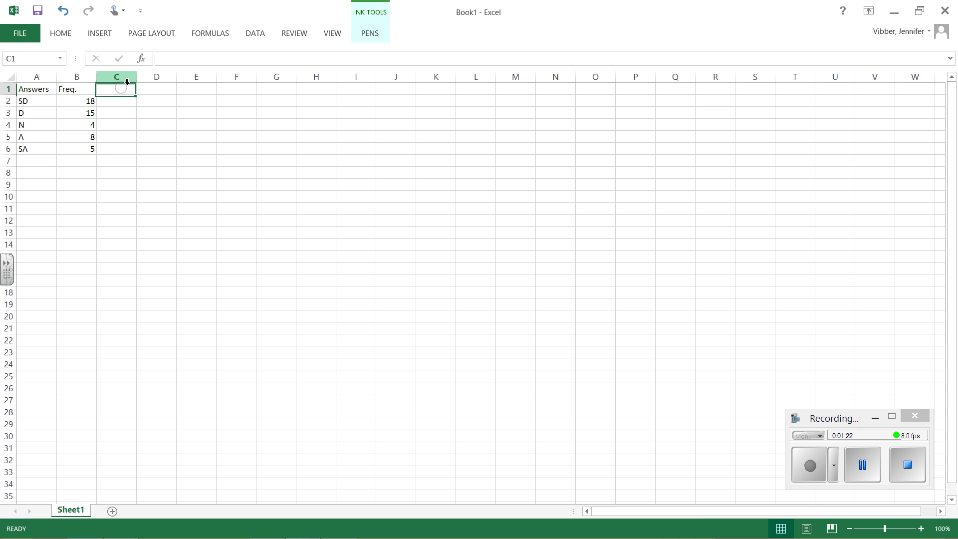
{"action": "type", "text": "Exp FG"}
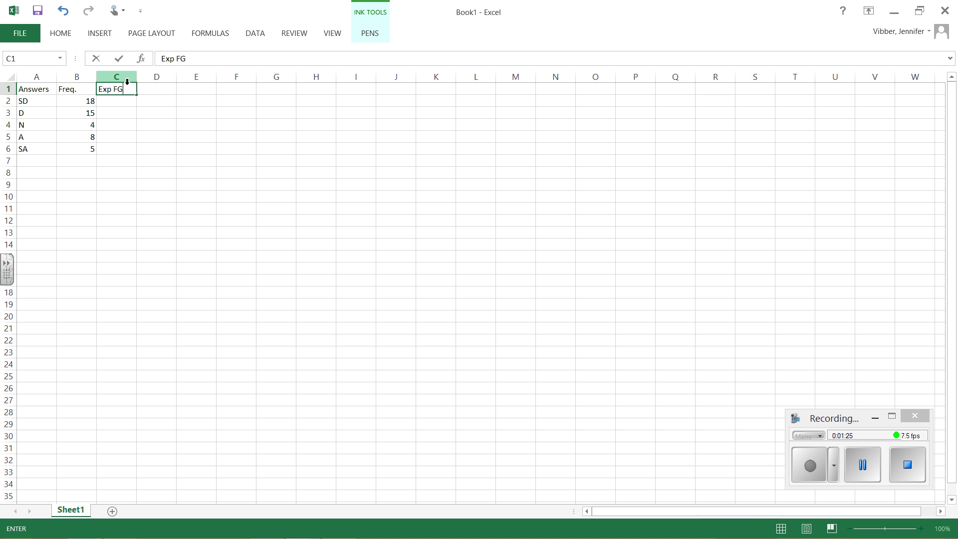
{"action": "key", "text": "BackSpace"}
{"action": "type", "text": "req"}
{"action": "left_click", "coordinate": [116, 101]}
{"action": "left_click_drag", "start_coordinate": [85, 101], "coordinate": [84, 150]}
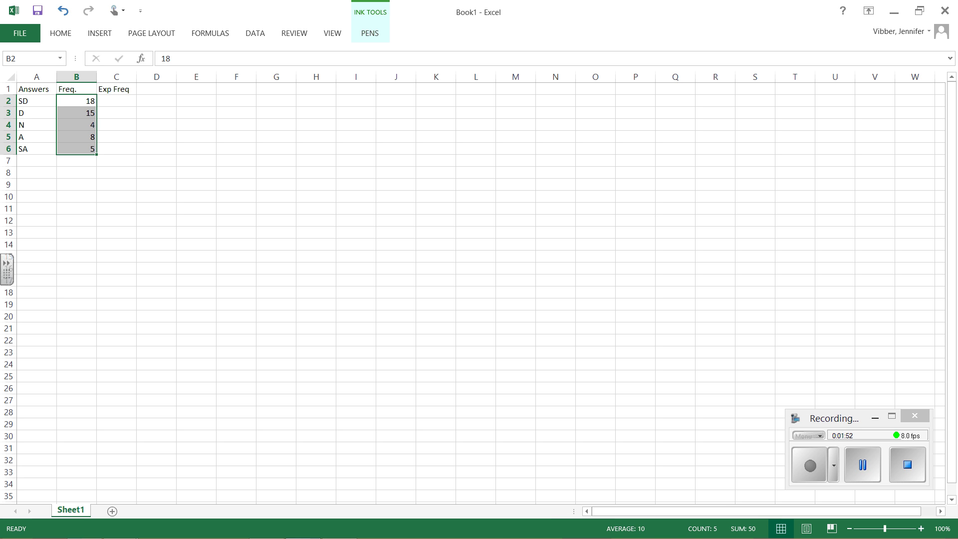
Enter an expected frequency of 10 in each cell of C2:C6.
{"action": "left_click", "coordinate": [116, 99]}
{"action": "type", "text": "10"}
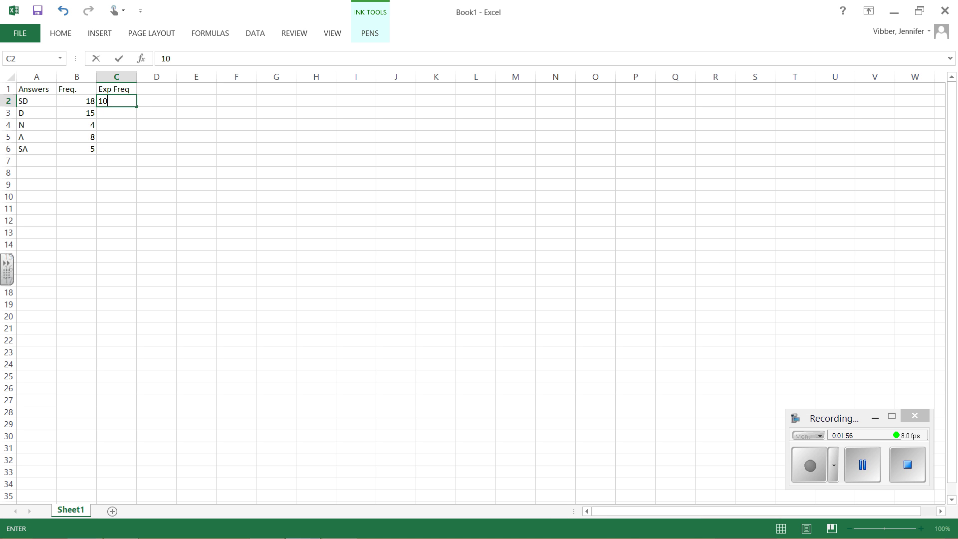
{"action": "key", "text": "Return"}
{"action": "type", "text": "10"}
{"action": "key", "text": "Return"}
{"action": "type", "text": "10"}
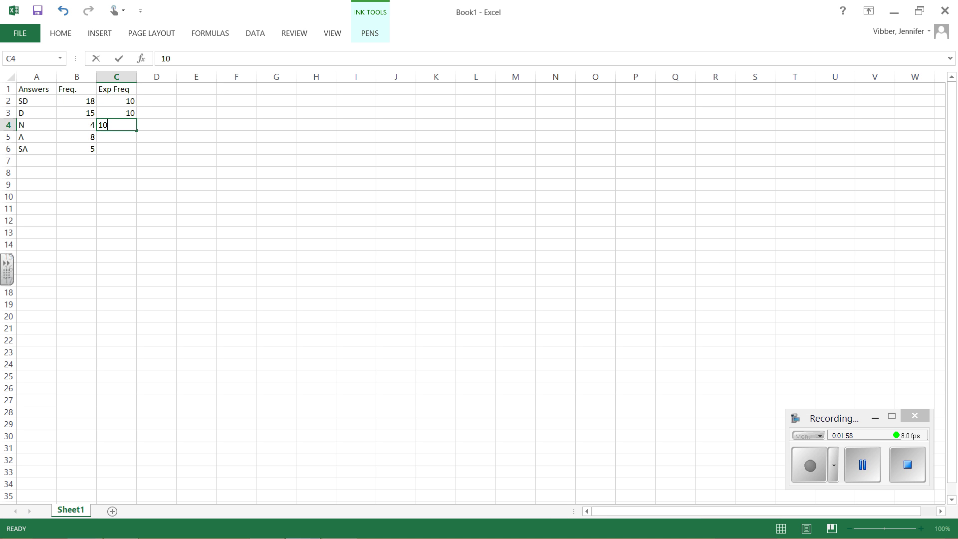
{"action": "key", "text": "Return"}
{"action": "type", "text": "10"}
{"action": "key", "text": "Return"}
{"action": "type", "text": "10"}
{"action": "key", "text": "Return"}
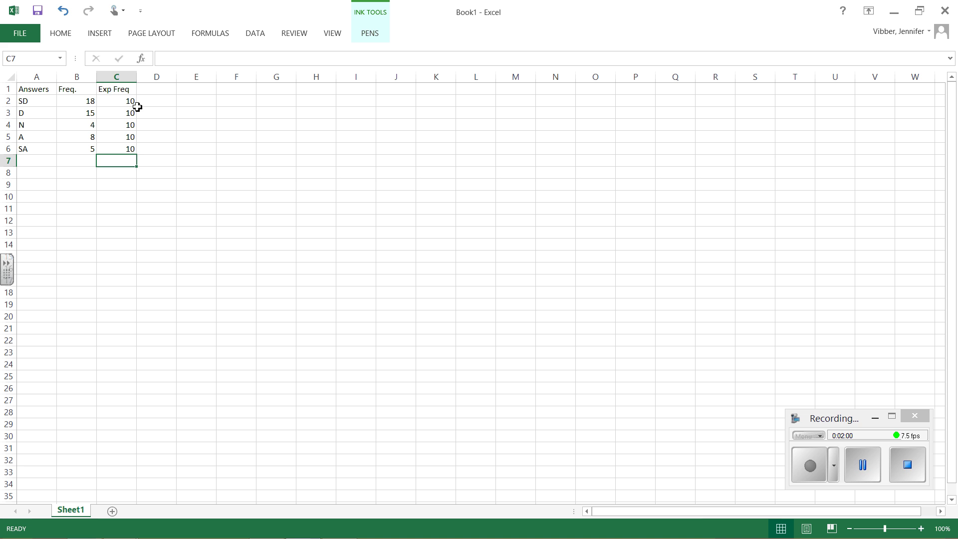
Insert =AVERAGE(B2:B6) into cell B9, returning 10.
{"action": "left_click", "coordinate": [80, 184]}
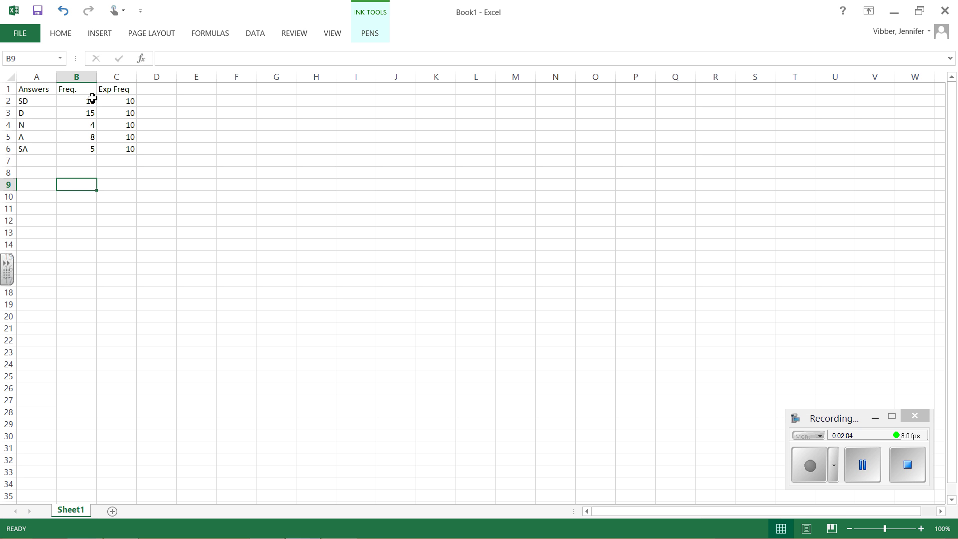
{"action": "type", "text": "="}
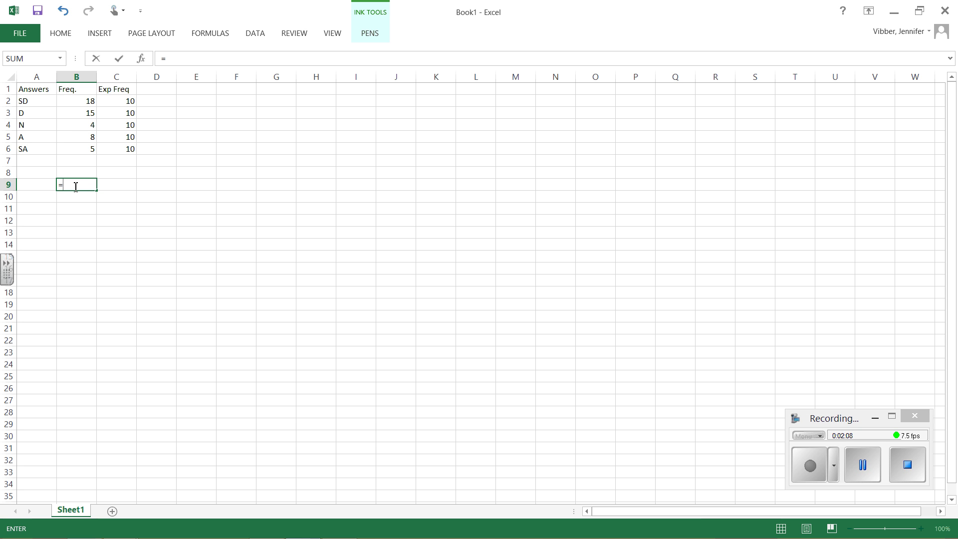
{"action": "left_click", "coordinate": [142, 59]}
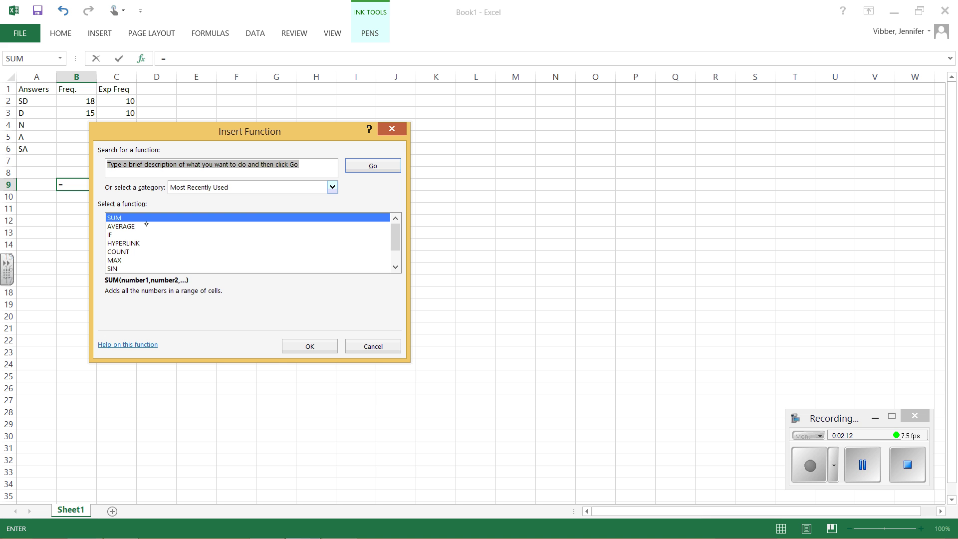
{"action": "left_click", "coordinate": [128, 227]}
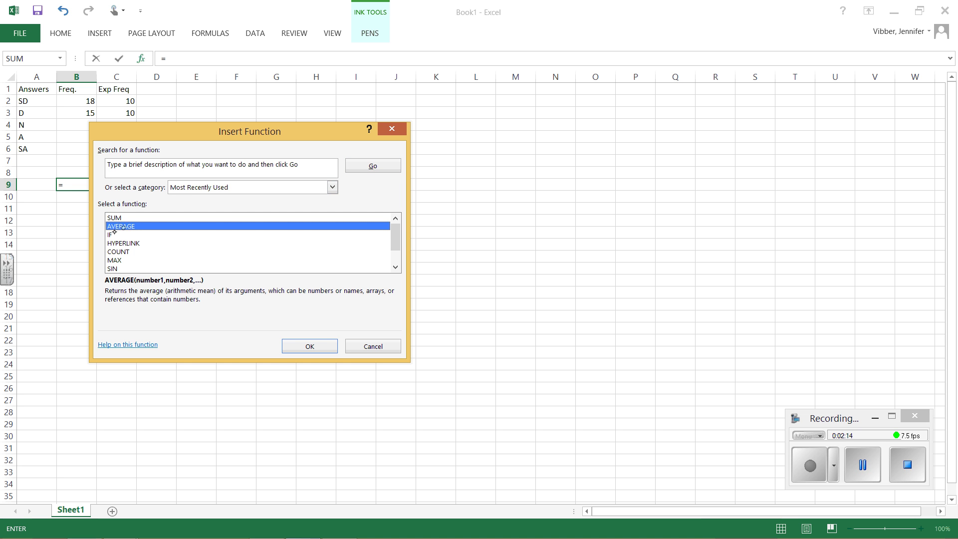
{"action": "left_click", "coordinate": [326, 343]}
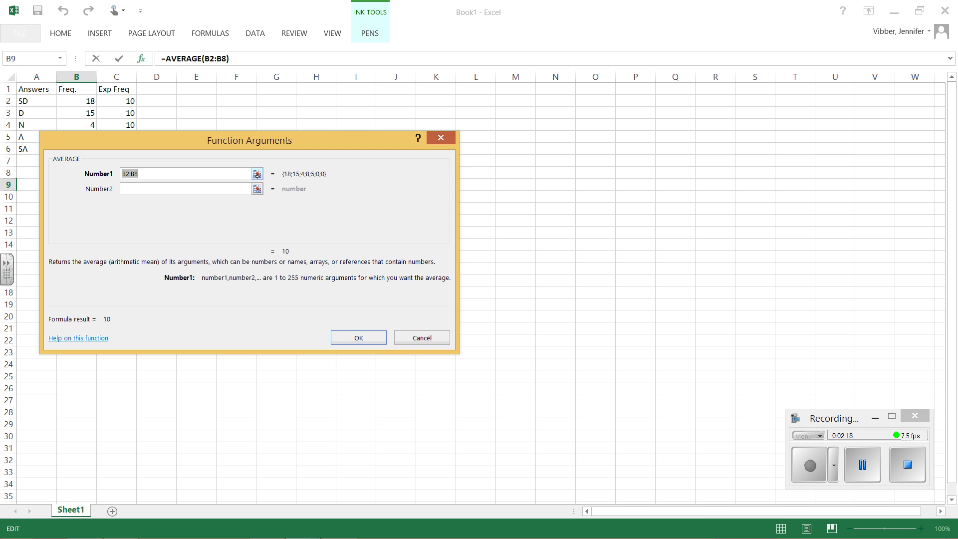
{"action": "left_click", "coordinate": [257, 173]}
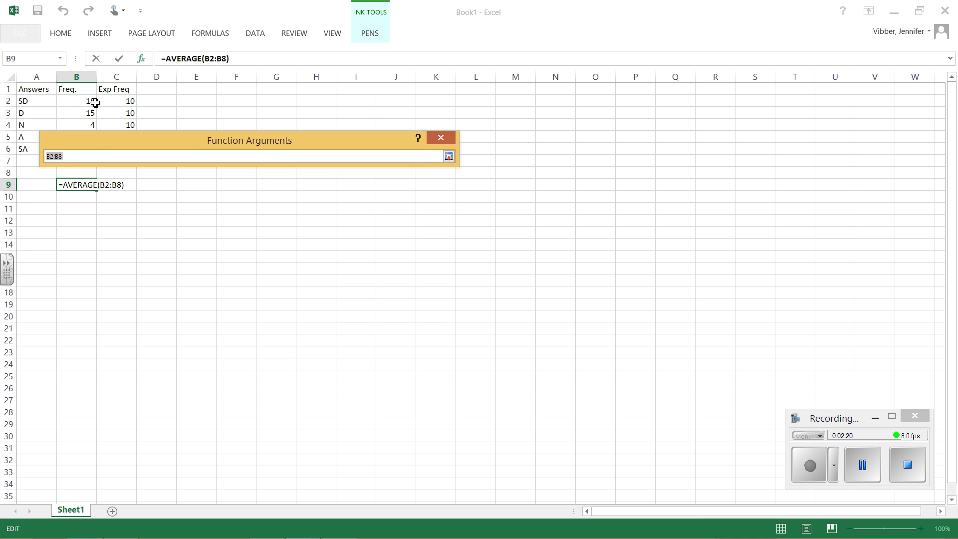
{"action": "left_click_drag", "start_coordinate": [91, 103], "coordinate": [94, 155]}
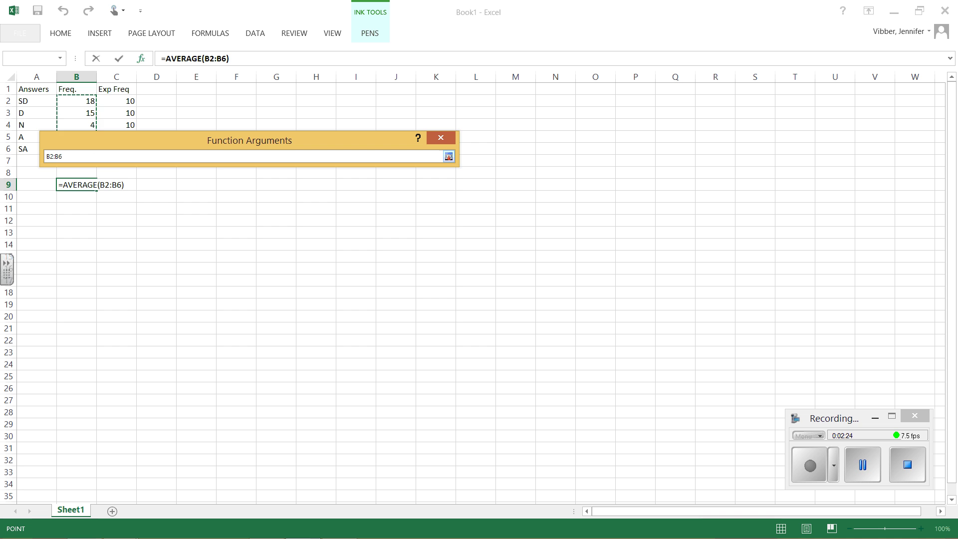
{"action": "left_click", "coordinate": [449, 156]}
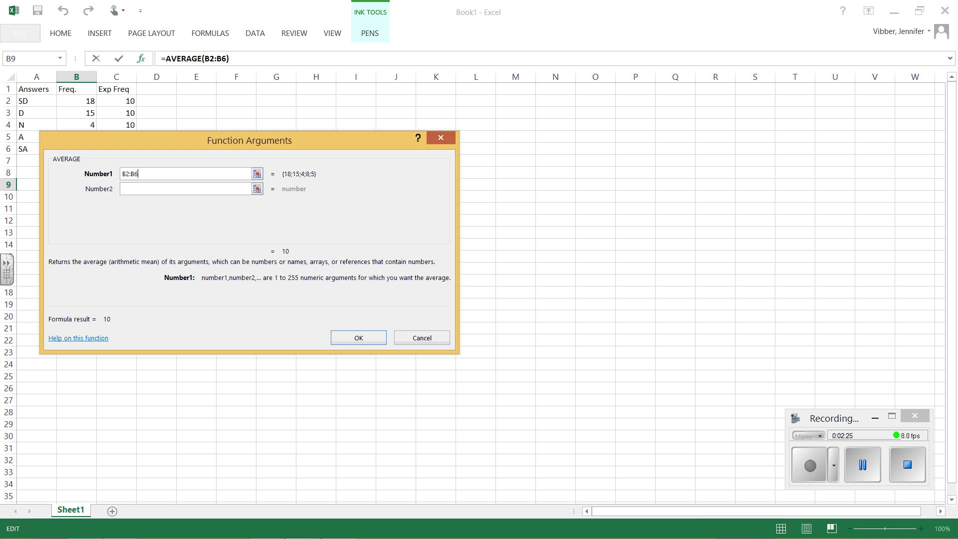
{"action": "left_click", "coordinate": [358, 338]}
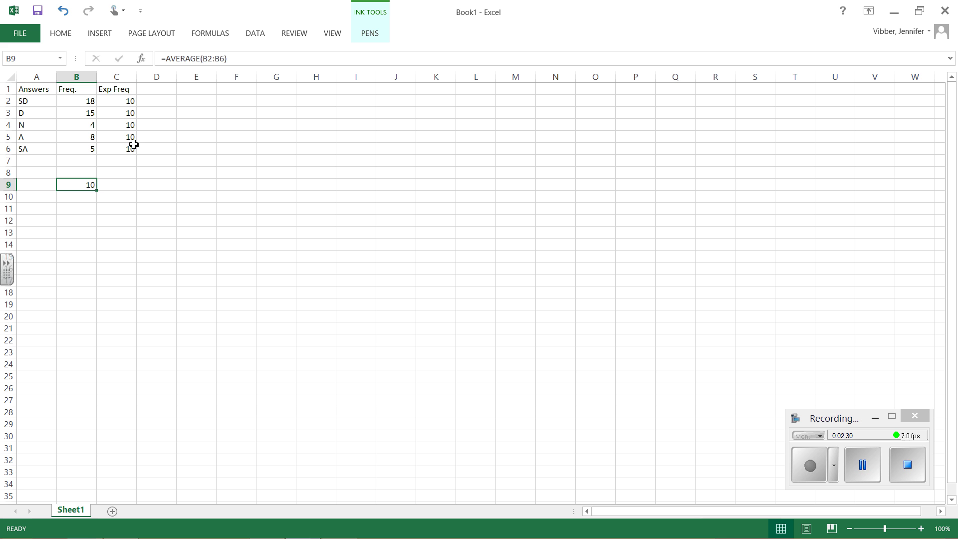
Clear the AVERAGE formula from B9 and check the totals of B2:B6.
{"action": "key", "text": "Delete"}
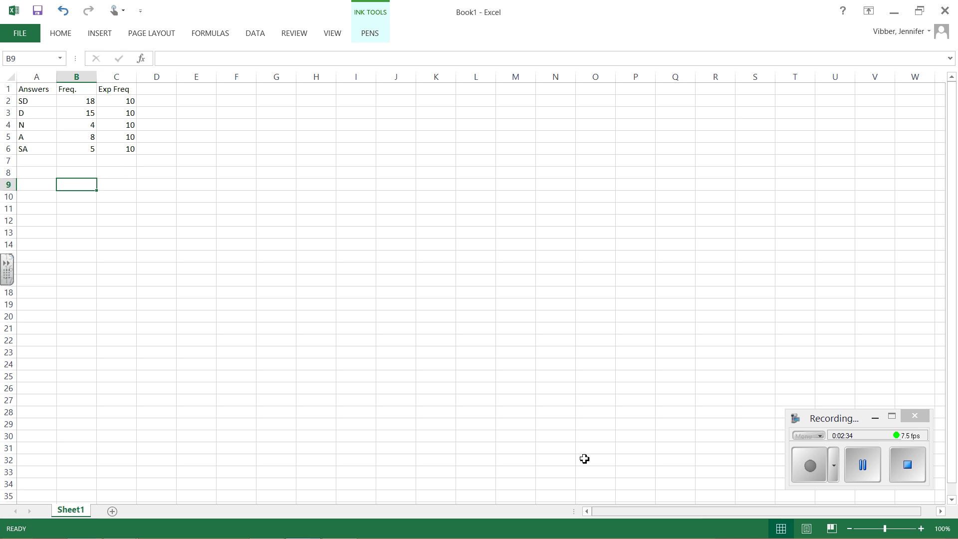
{"action": "left_click", "coordinate": [82, 101]}
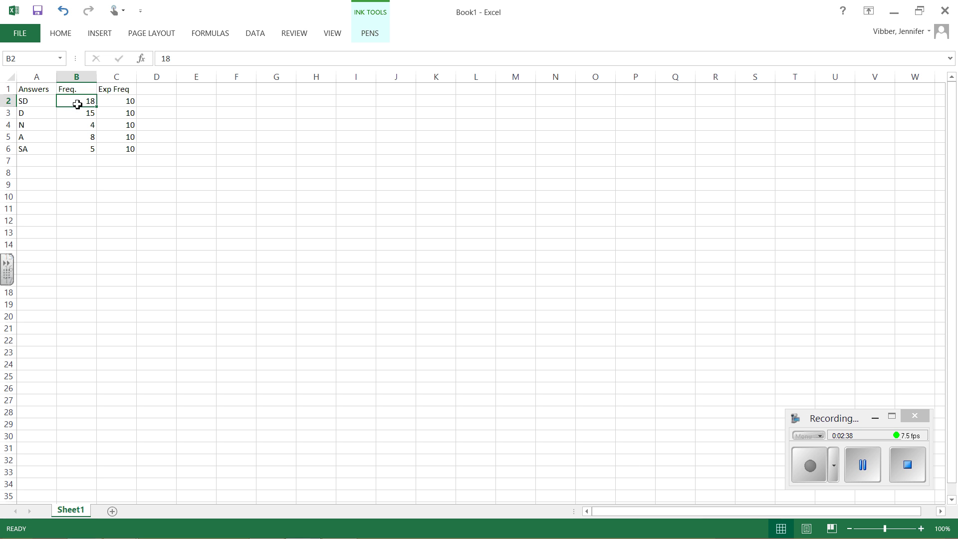
{"action": "left_click_drag", "start_coordinate": [77, 101], "coordinate": [80, 147]}
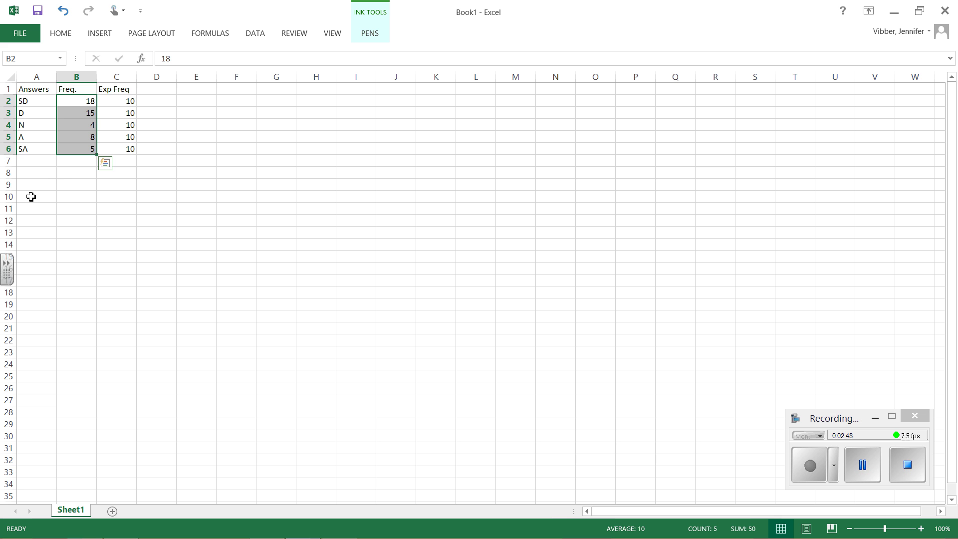
{"action": "left_click", "coordinate": [77, 184]}
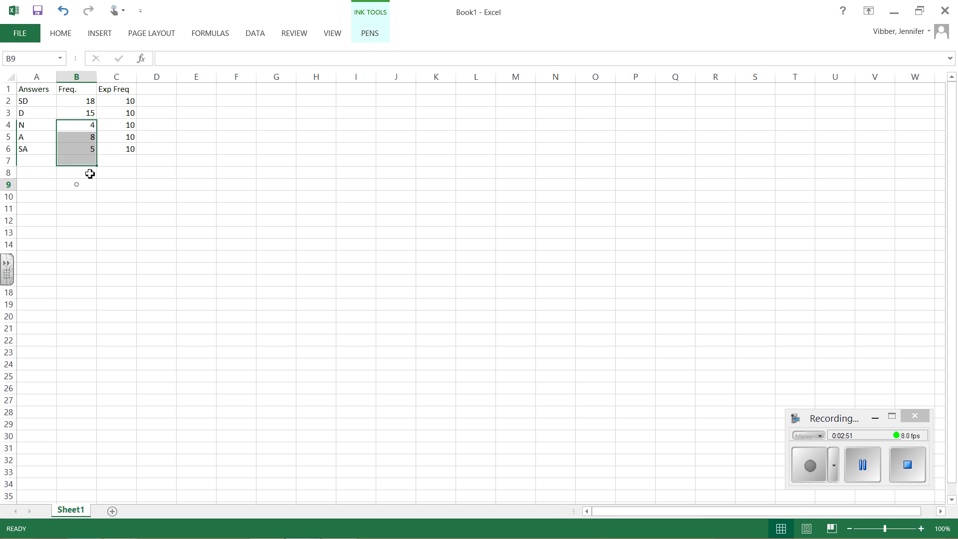
Draw a text box below the table and fill it with Orange, Lighter 80%.
{"action": "left_click", "coordinate": [106, 33]}
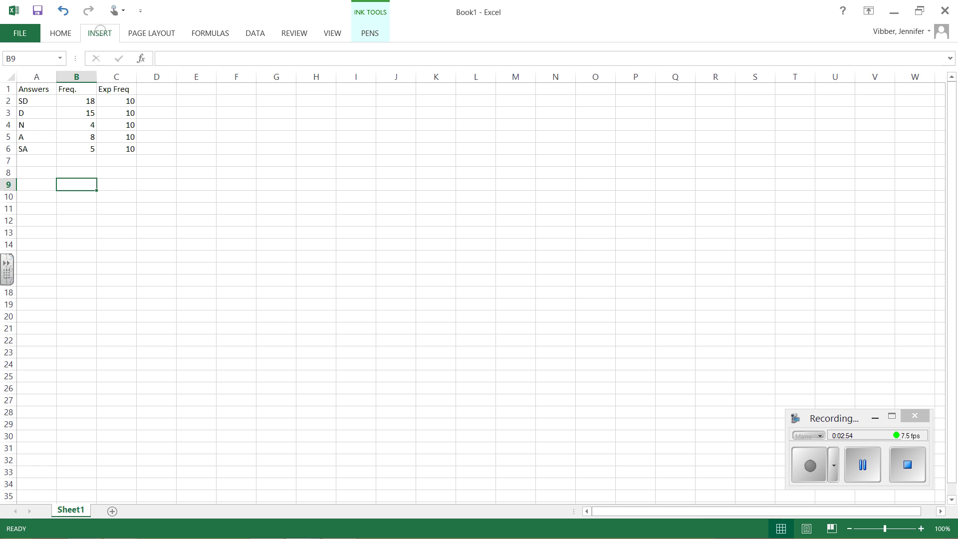
{"action": "left_click", "coordinate": [687, 65]}
{"action": "mouse_move", "coordinate": [75, 168]}
{"action": "left_mouse_down"}
{"action": "mouse_move", "coordinate": [296, 282]}
{"action": "mouse_move", "coordinate": [360, 298]}
{"action": "left_mouse_up"}
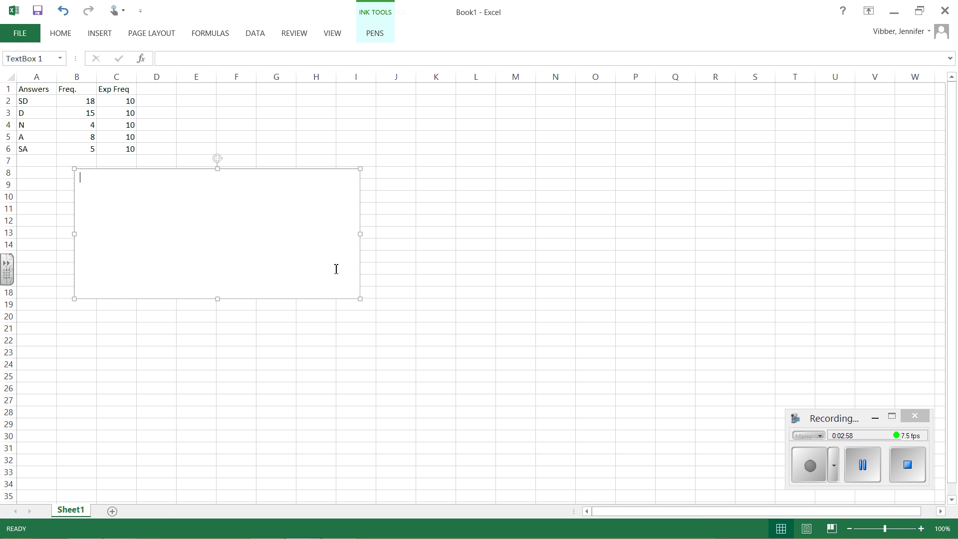
{"action": "left_click", "coordinate": [380, 33]}
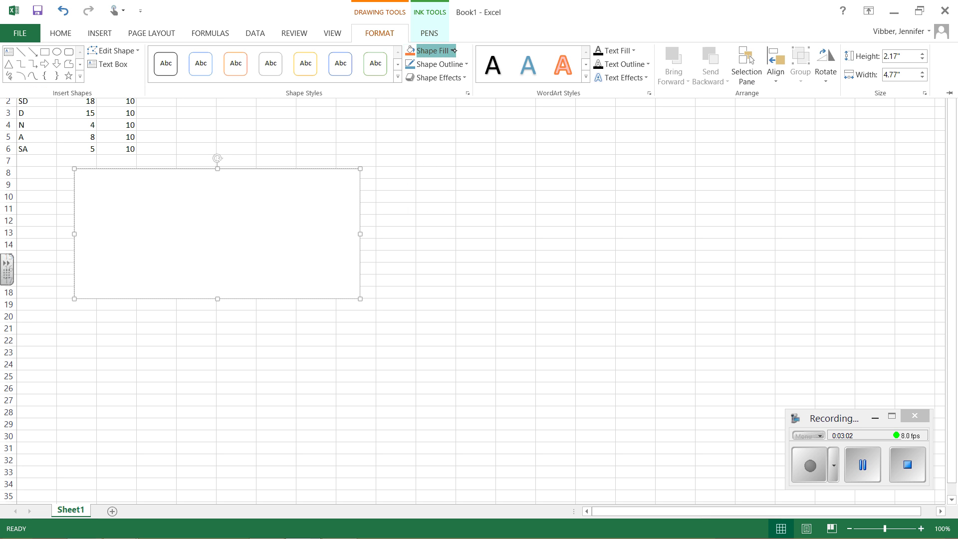
{"action": "left_click", "coordinate": [430, 51]}
{"action": "left_click", "coordinate": [459, 101]}
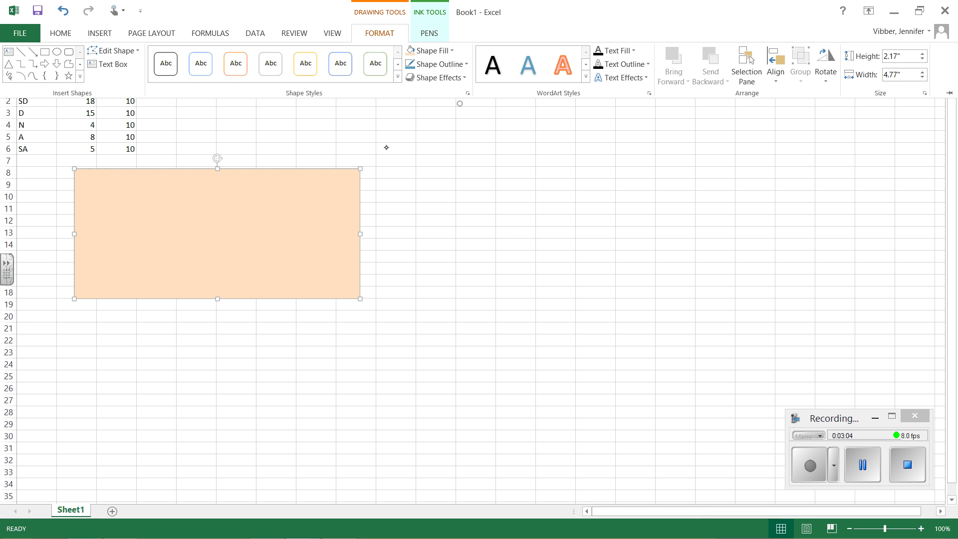
Type 'H0: No group preference for an answer.' and 'H1: Group preference.' in the text box.
{"action": "left_click", "coordinate": [145, 205]}
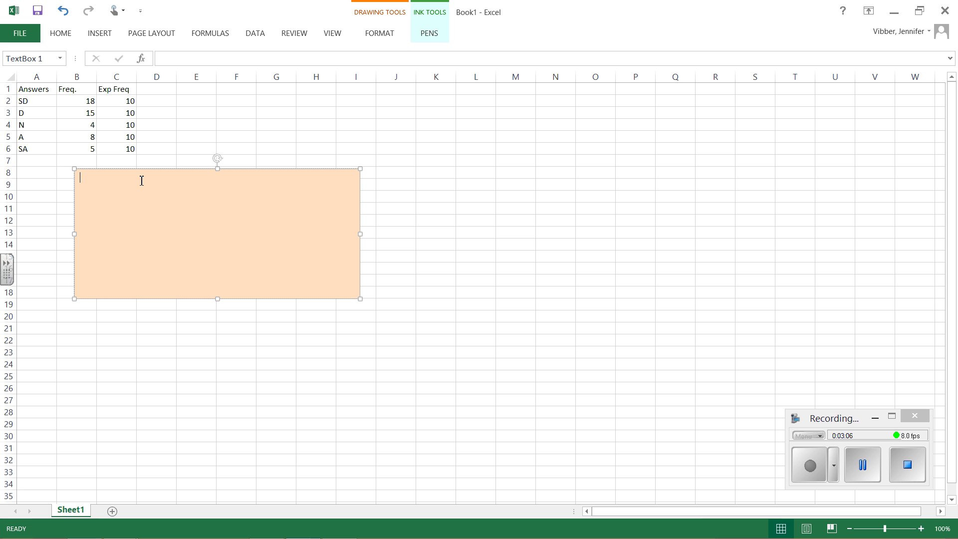
{"action": "type", "text": "H0:"}
{"action": "type", "text": "H1"}
{"action": "type", "text": ":"}
{"action": "type", "text": " No group"}
{"action": "type", "text": " preference for"}
{"action": "type", "text": "an answer."}
{"action": "key", "text": "Return"}
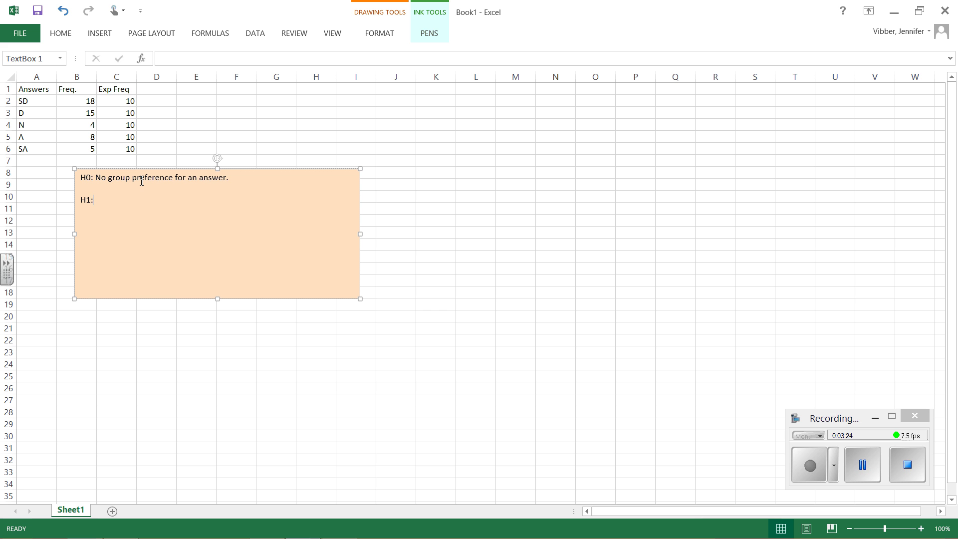
{"action": "type", "text": "Group preference."}
Start a formula in E2 and pick the CHITEST function from the function search.
{"action": "left_click", "coordinate": [202, 101]}
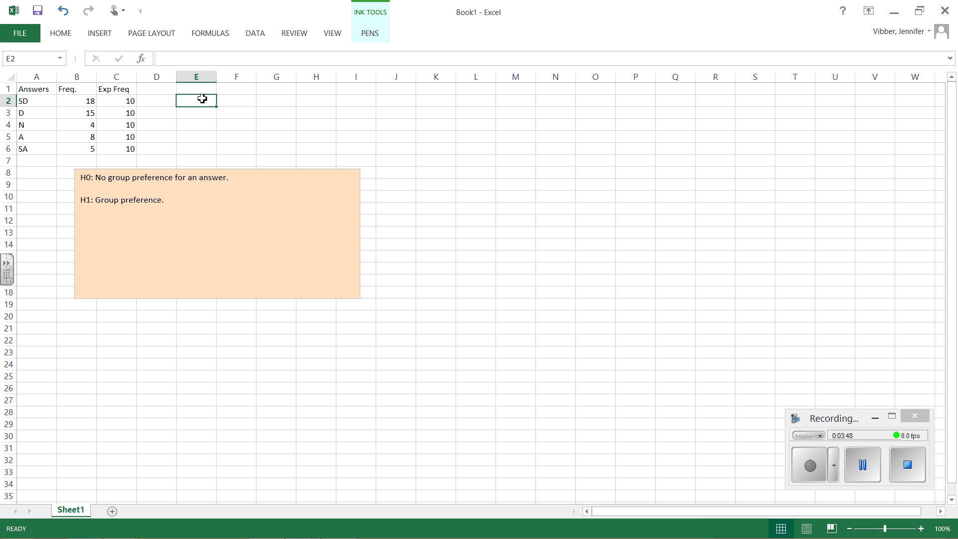
{"action": "left_click", "coordinate": [173, 56]}
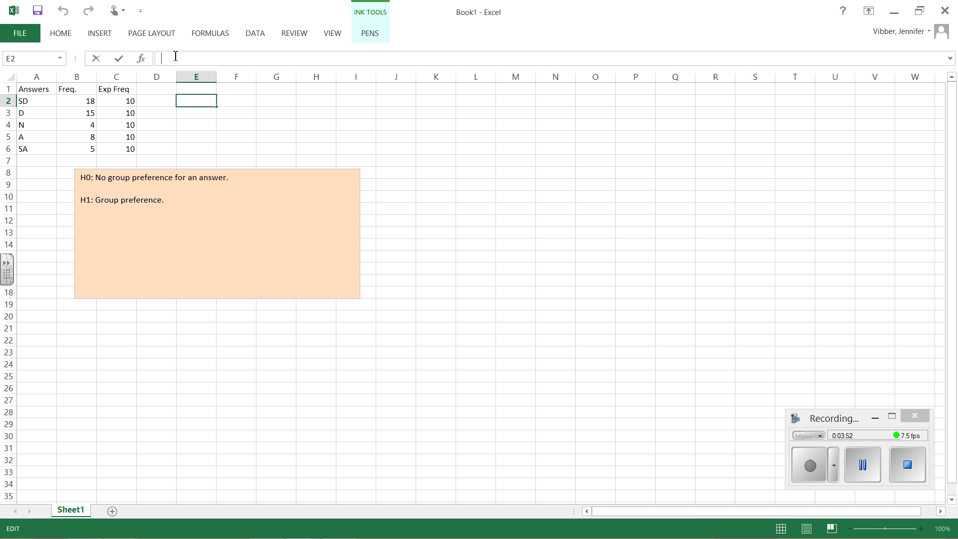
{"action": "type", "text": "="}
{"action": "left_click", "coordinate": [141, 58]}
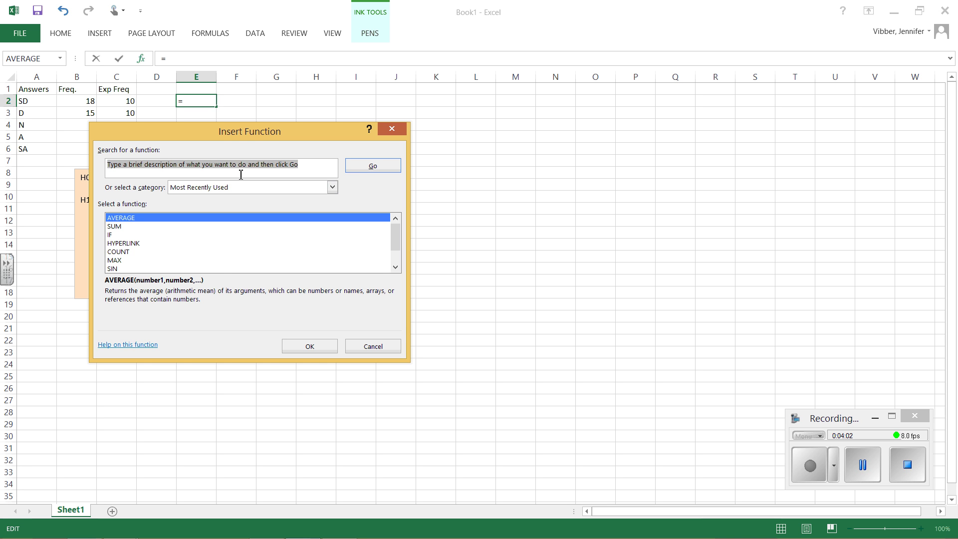
{"action": "type", "text": "chitest"}
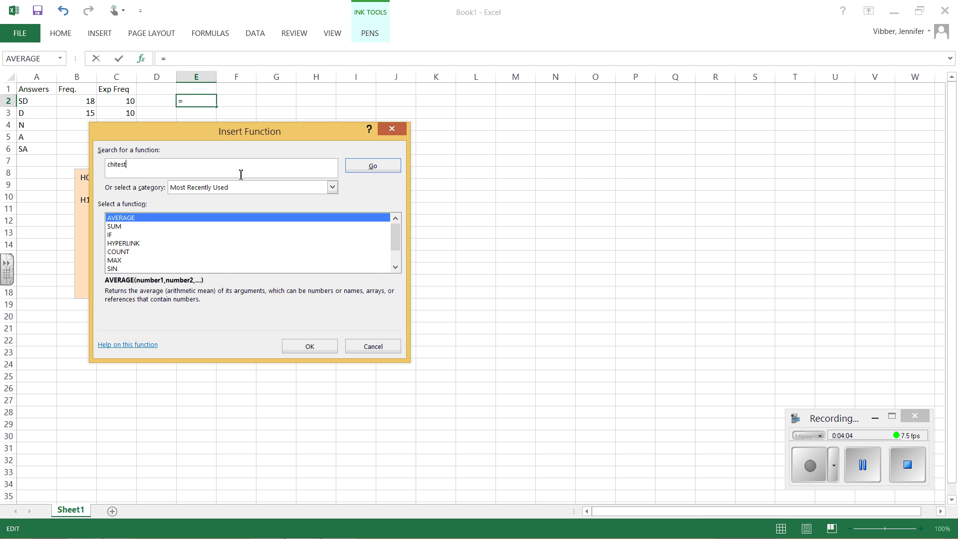
{"action": "key", "text": "Return"}
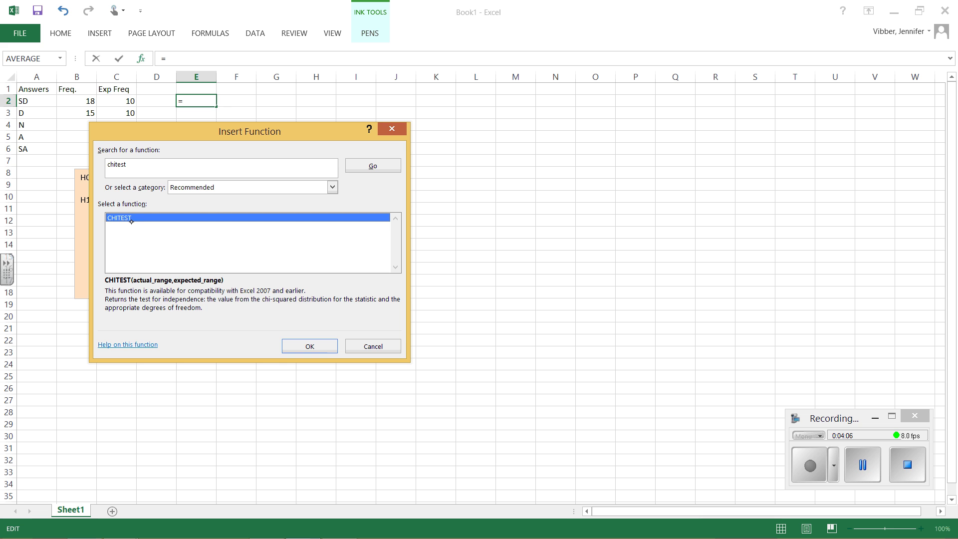
{"action": "left_click", "coordinate": [322, 348]}
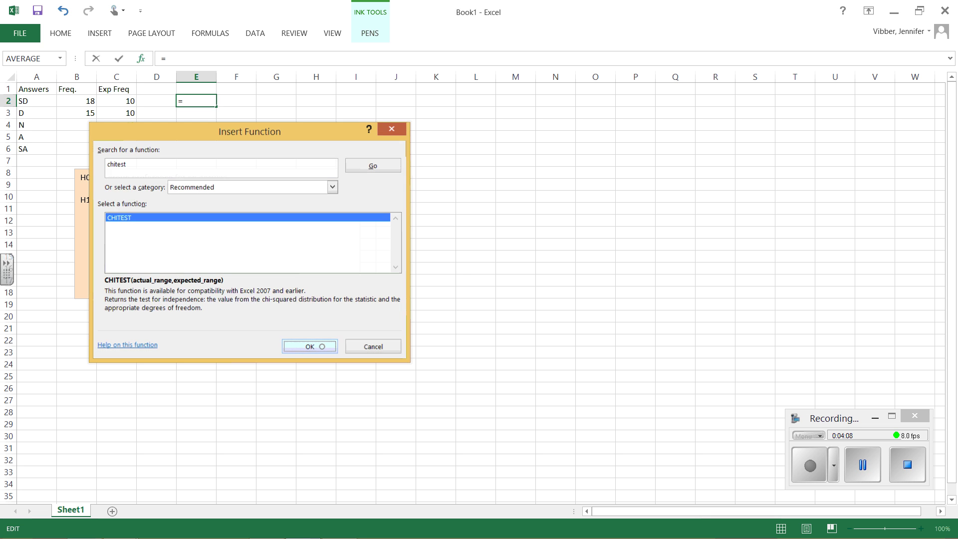
Set CHITEST's actual range to B2:B6 and expected range to C2:C6, giving 0.00394.
{"action": "left_click", "coordinate": [290, 191]}
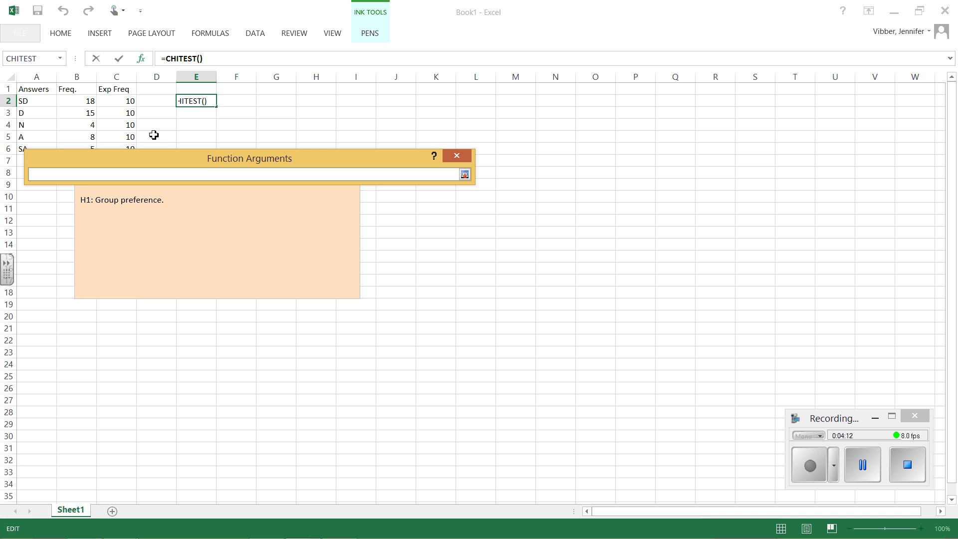
{"action": "left_click_drag", "start_coordinate": [239, 158], "coordinate": [472, 146]}
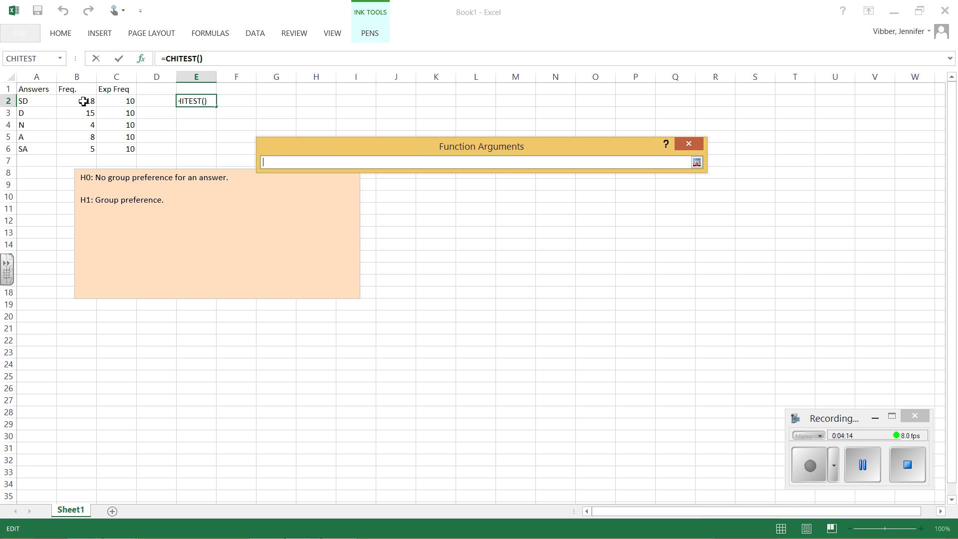
{"action": "left_click_drag", "start_coordinate": [85, 102], "coordinate": [88, 148]}
{"action": "left_click", "coordinate": [696, 162]}
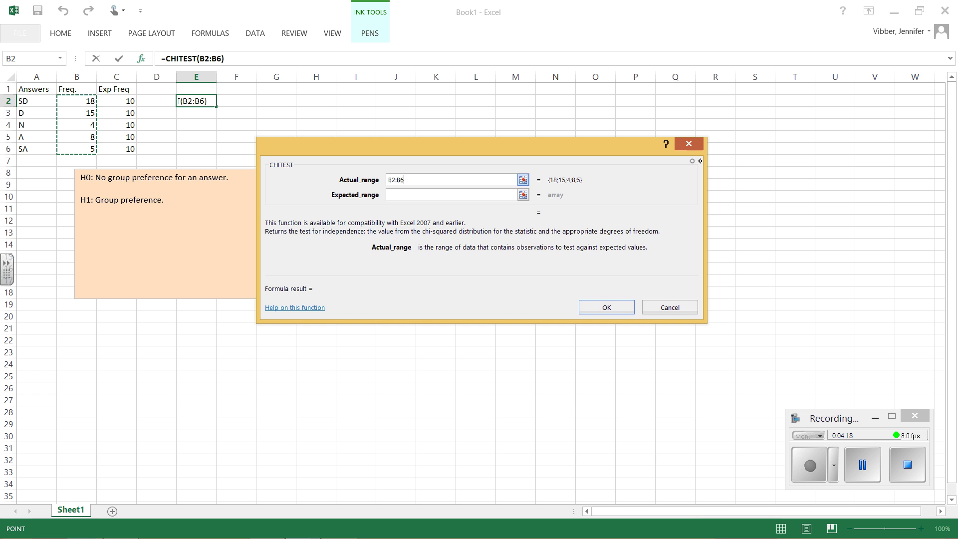
{"action": "left_click", "coordinate": [524, 194]}
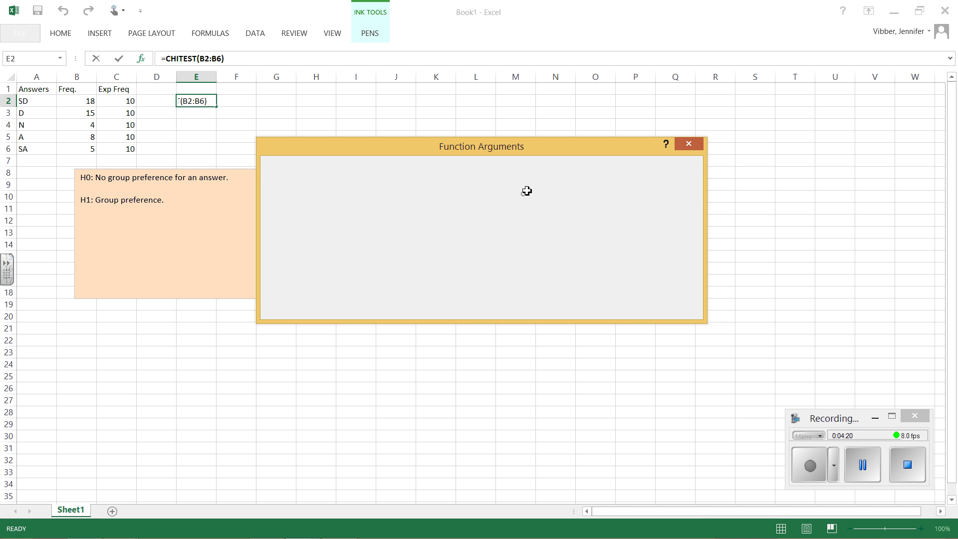
{"action": "left_click_drag", "start_coordinate": [128, 101], "coordinate": [128, 148]}
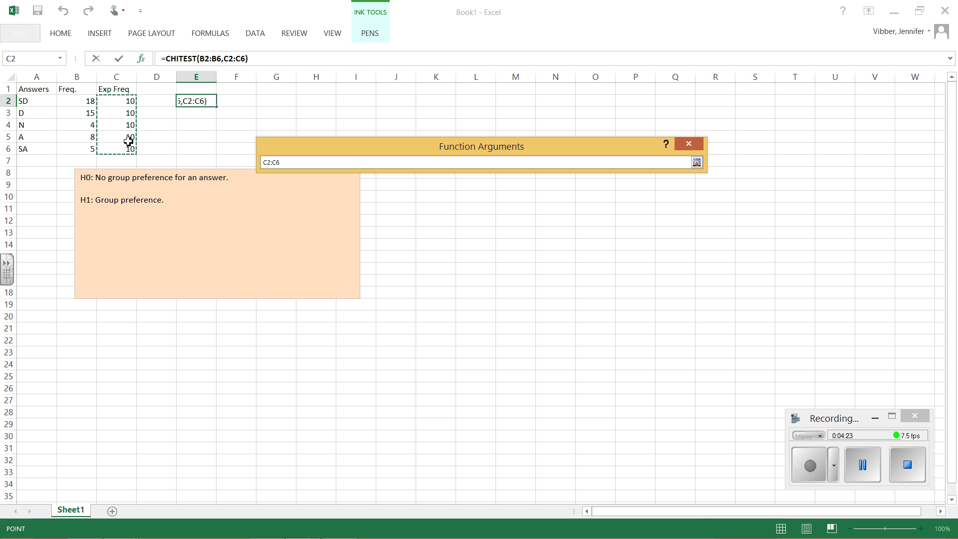
{"action": "left_click", "coordinate": [697, 162]}
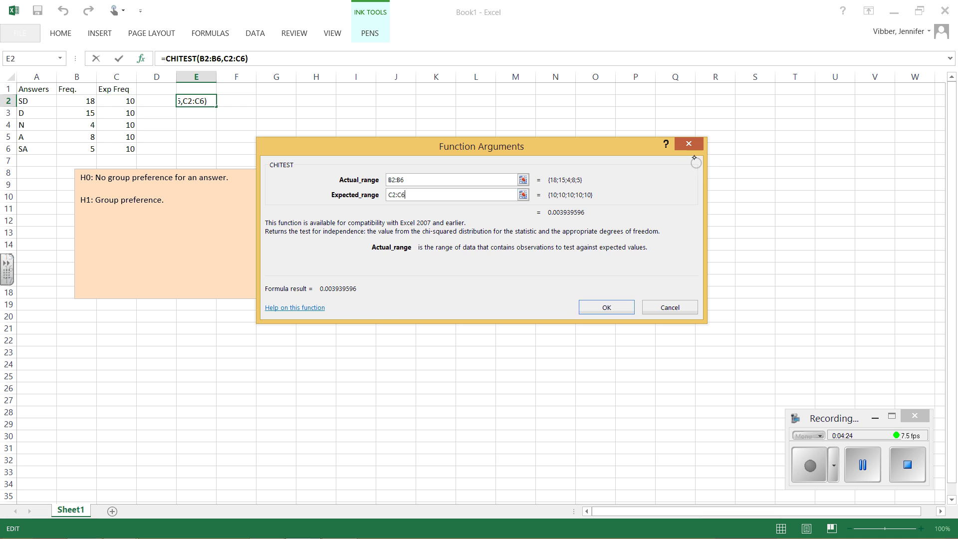
{"action": "left_click", "coordinate": [607, 308]}
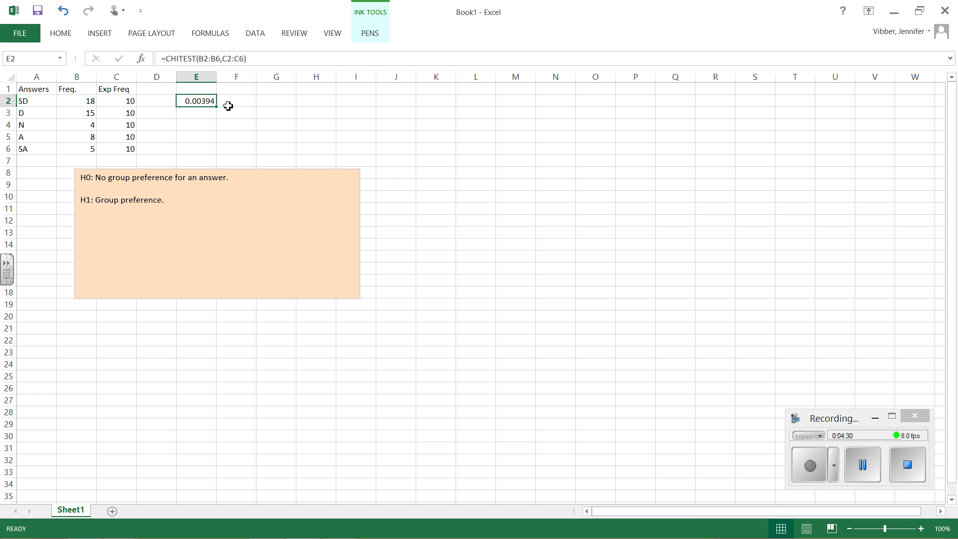
Add P=0.00394 and the conclusion rejecting H0 at 95% confidence to the text box.
{"action": "left_click", "coordinate": [105, 231]}
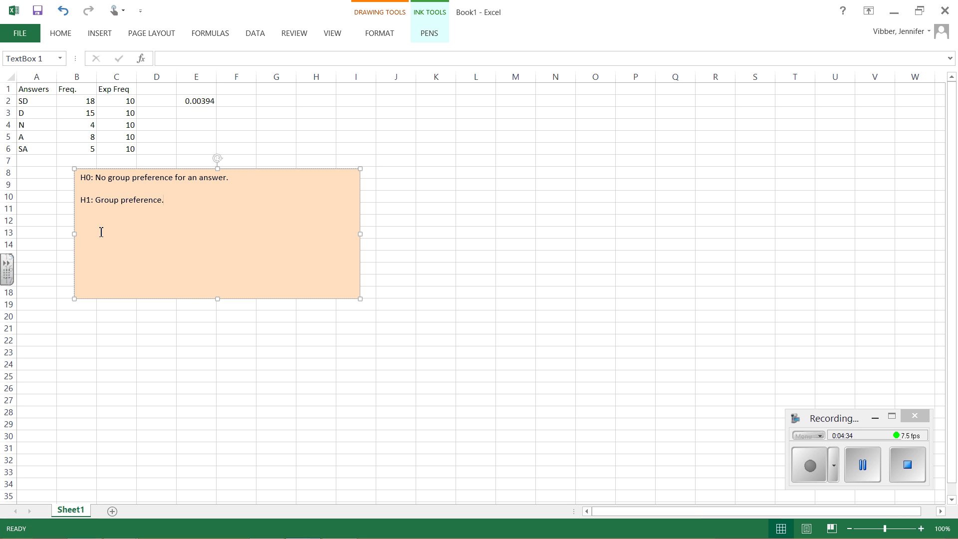
{"action": "key", "text": "Return"}
{"action": "key", "text": "Return"}
{"action": "key", "text": "BackSpace"}
{"action": "key", "text": "BackSpace"}
{"action": "type", "text": "P"}
{"action": "type", "text": "=0.0039"}
{"action": "type", "text": "4"}
{"action": "type", "text": "P"}
{"action": "type", "text": "<"}
{"action": "type", "text": "0.05 we have"}
{"action": "type", "text": " evidence to reje"}
{"action": "type", "text": "ct J"}
{"action": "type", "text": "0"}
{"action": "key", "text": "BackSpace"}
{"action": "key", "text": "BackSpace"}
{"action": "type", "text": "H0 and support H"}
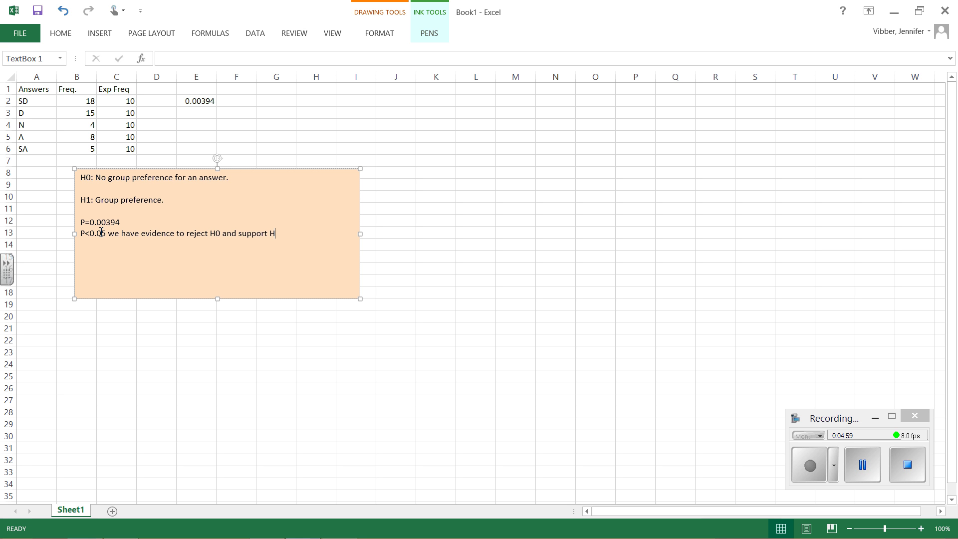
{"action": "type", "text": "1.  Which me"}
{"action": "key", "text": "BackSpace"}
{"action": "type", "text": "means there's evidence "}
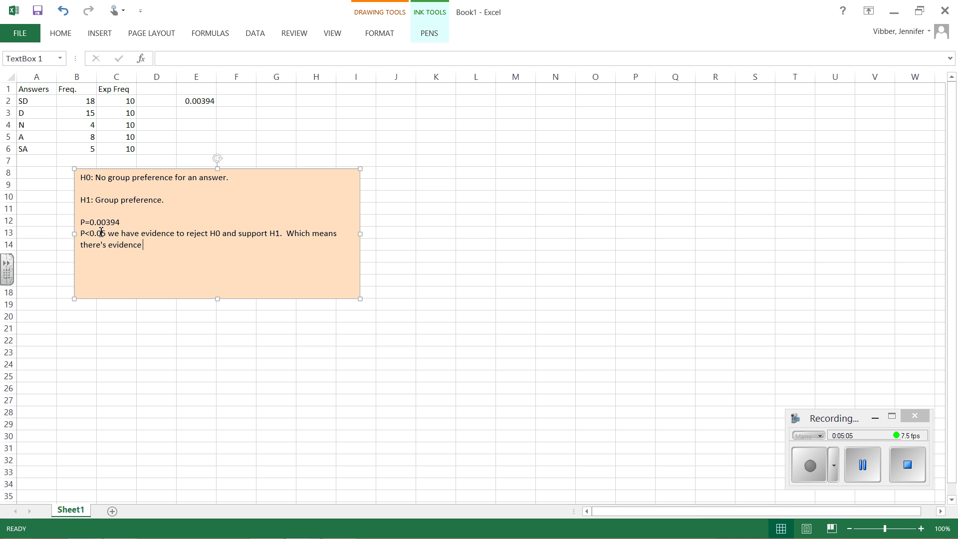
{"action": "type", "text": "at the 95%confidence that there"}
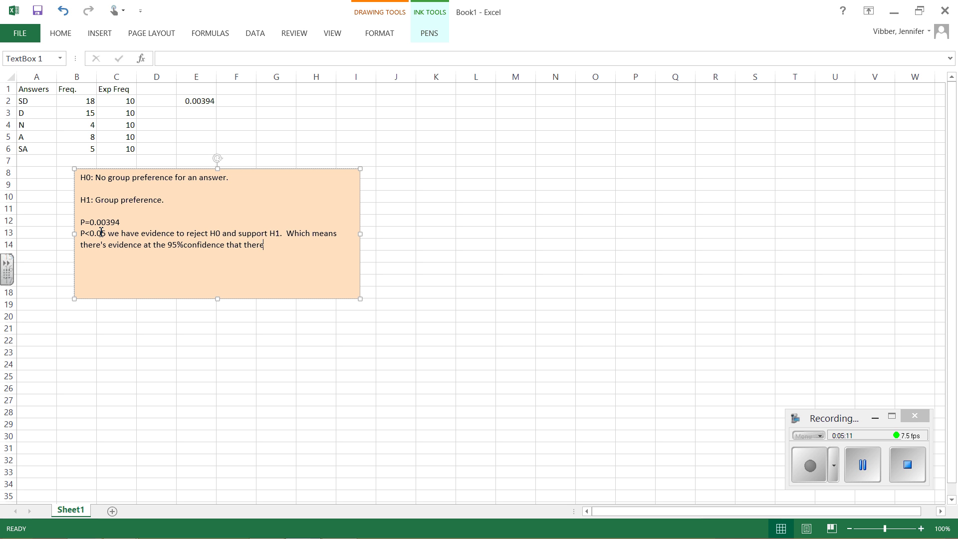
{"action": "type", "text": " is a group preference."}
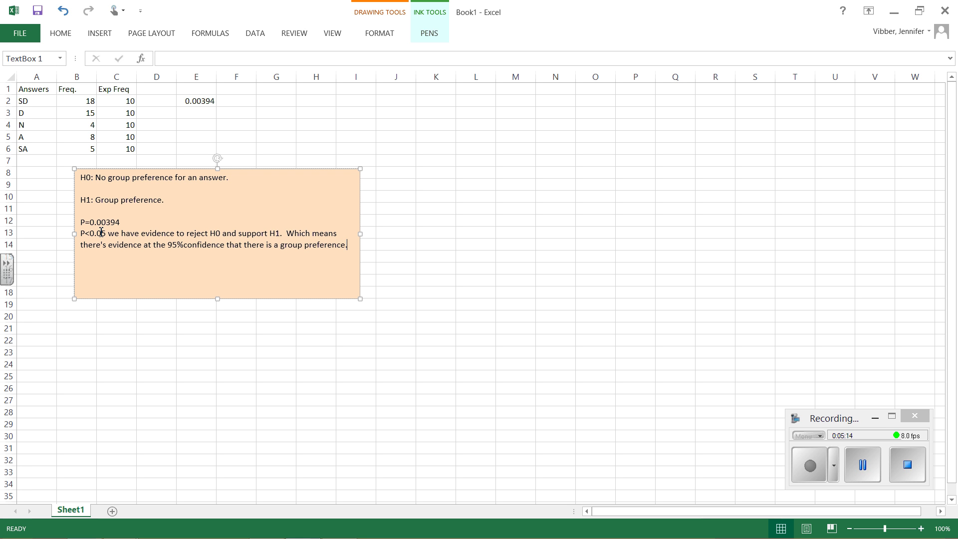